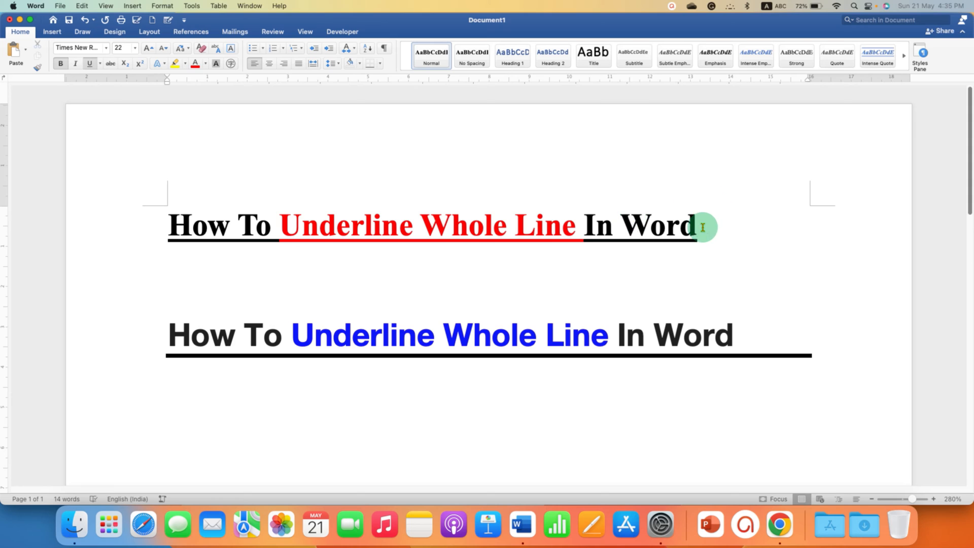
# Step: Clear the underline and bottom border so both headings read as plain text
pyautogui.moveTo(699, 226); pyautogui.dragTo(725, 227)
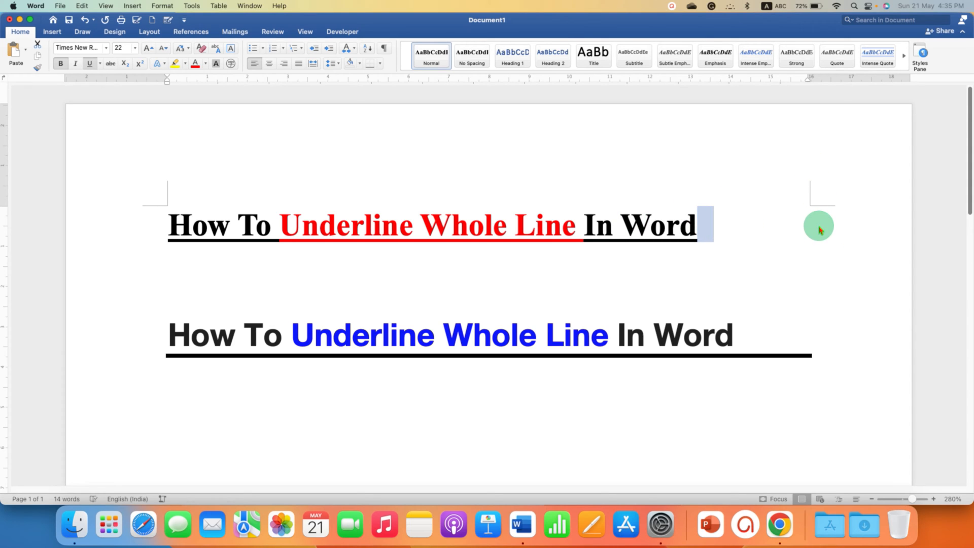
pyautogui.click(740, 333)
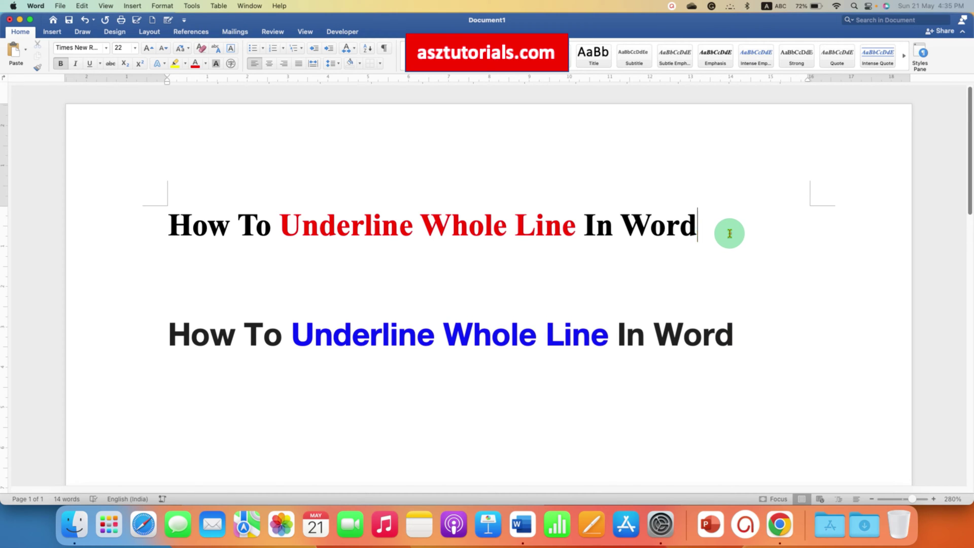
# Step: Underline the text of the first 'How To Underline Whole Line In Word' heading
pyautogui.moveTo(713, 229); pyautogui.dragTo(166, 233)
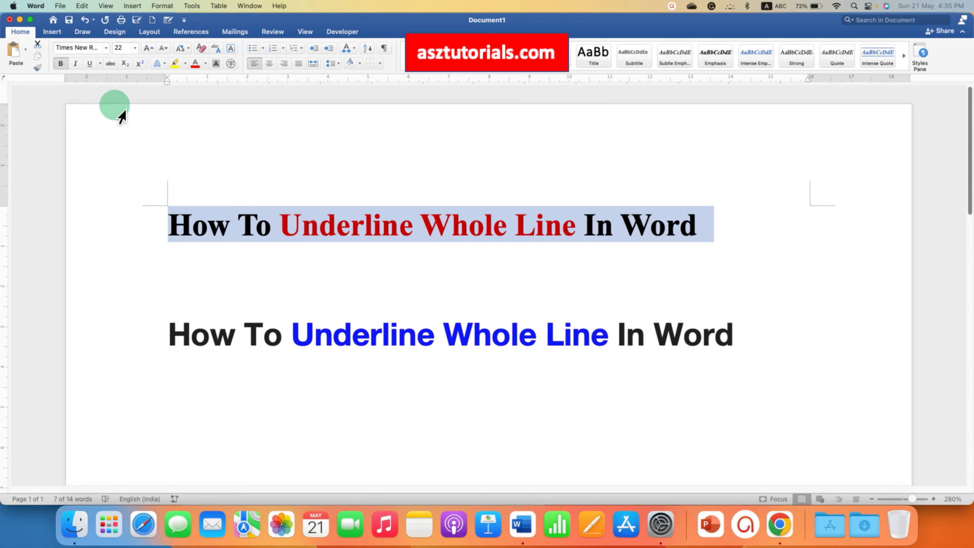
pyautogui.click(90, 64)
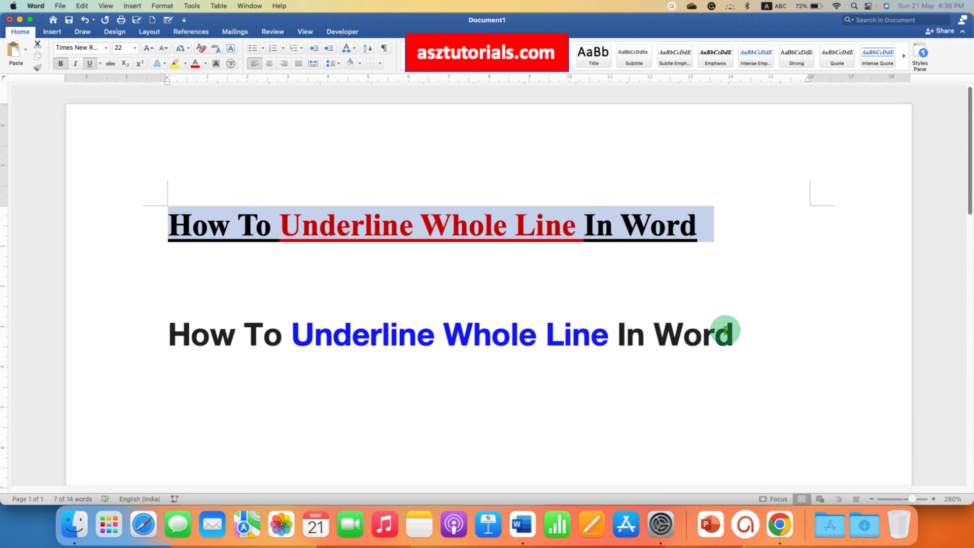
# Step: Bring up the paragraph border choices for the second heading
pyautogui.click(749, 335)
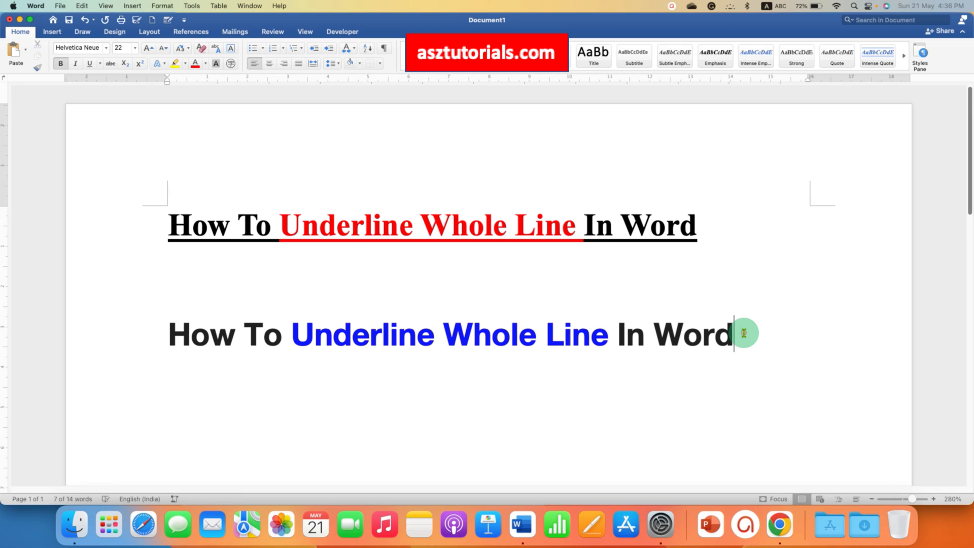
pyautogui.click(381, 66)
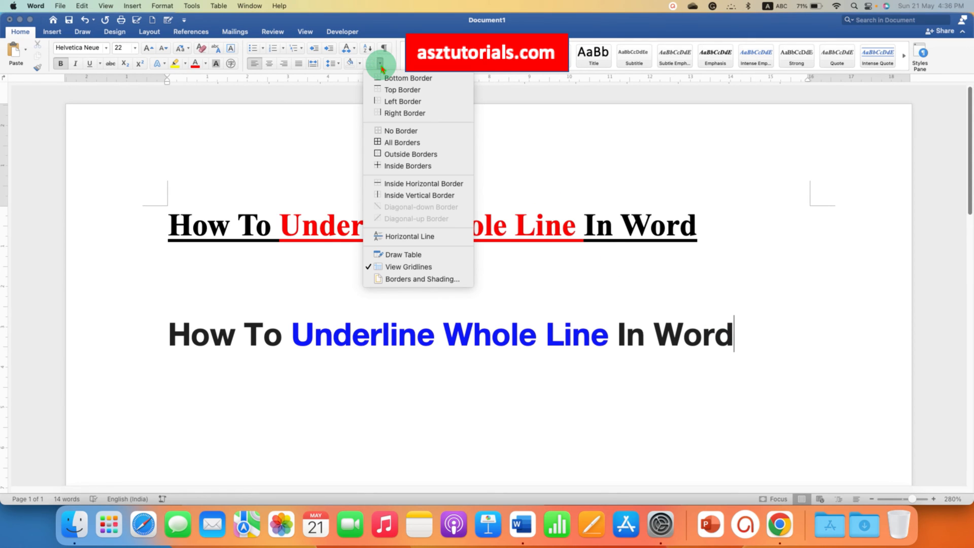
# Step: In Borders and Shading, start from a Box border in black at 3 pt width
pyautogui.click(444, 281)
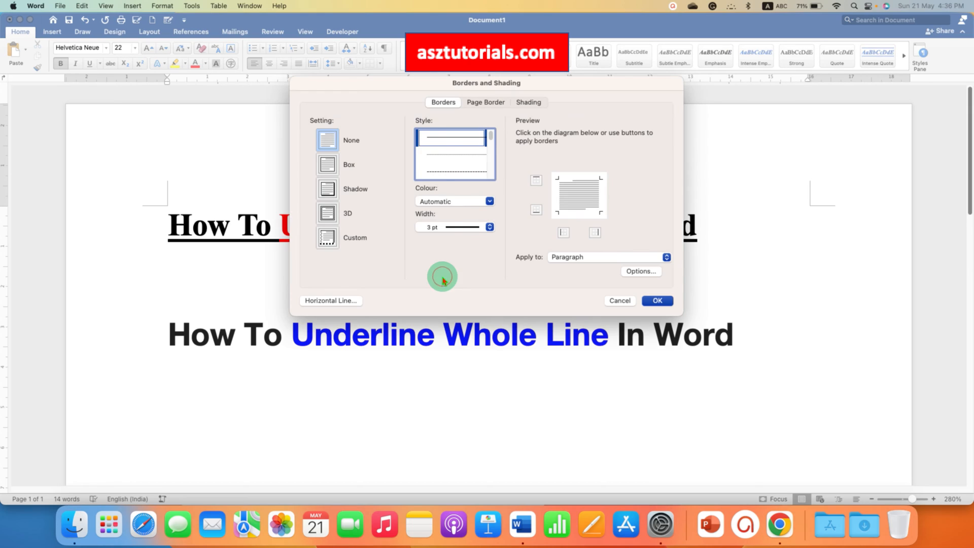
pyautogui.moveTo(436, 84); pyautogui.dragTo(456, 82)
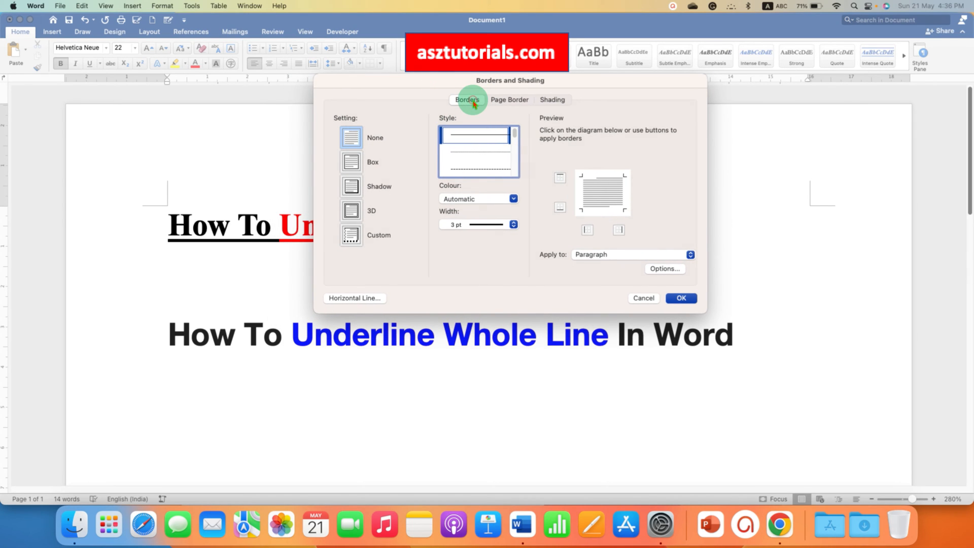
pyautogui.click(350, 164)
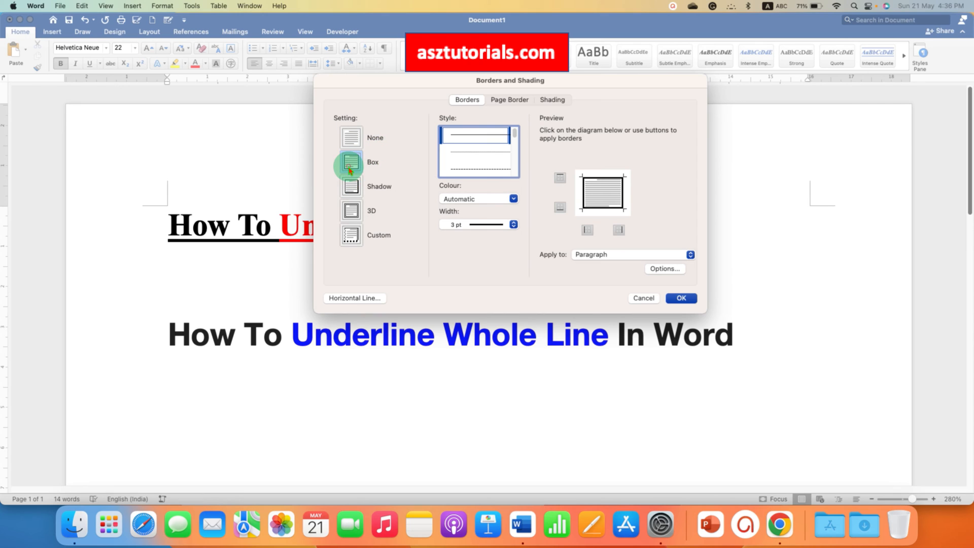
pyautogui.scroll(-2, 516, 136)
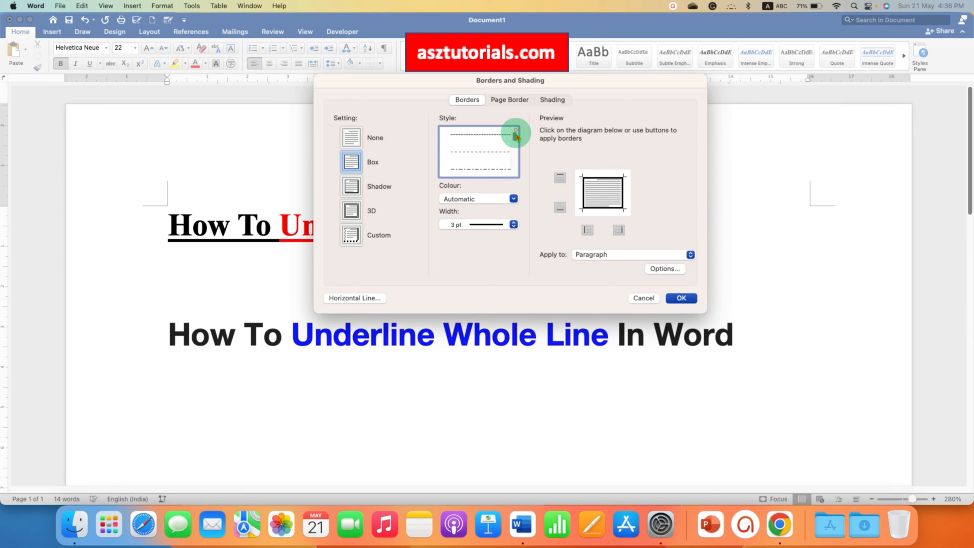
pyautogui.scroll(3, 515, 135)
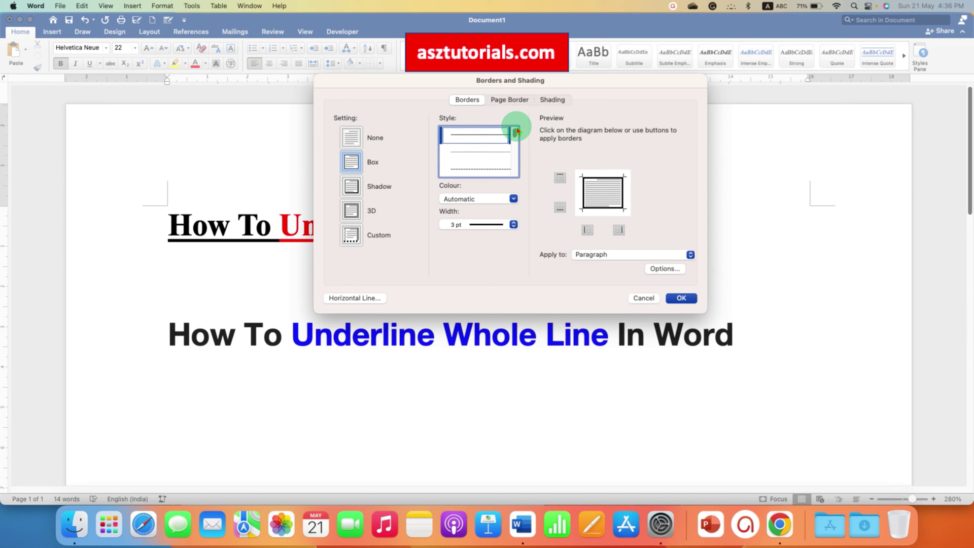
pyautogui.click(481, 201)
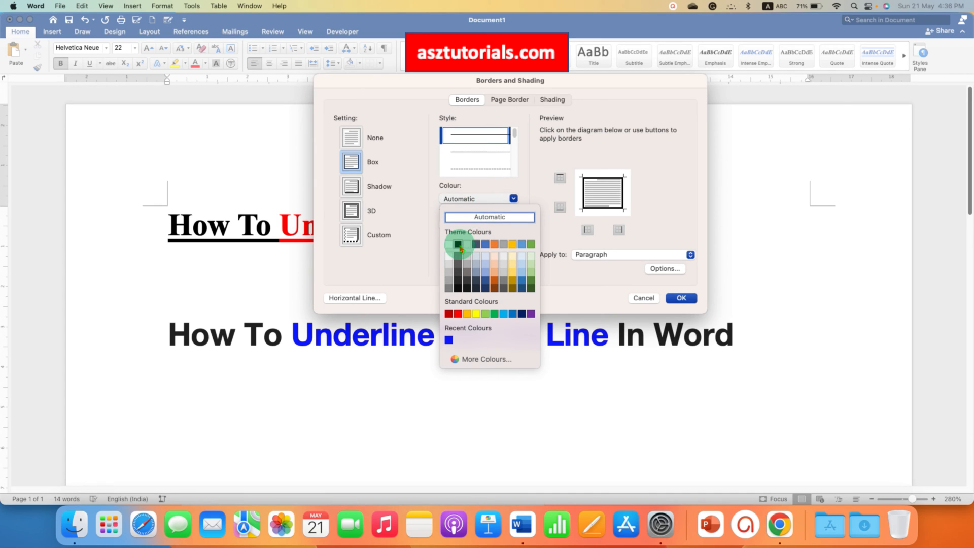
pyautogui.click(460, 246)
pyautogui.click(465, 225)
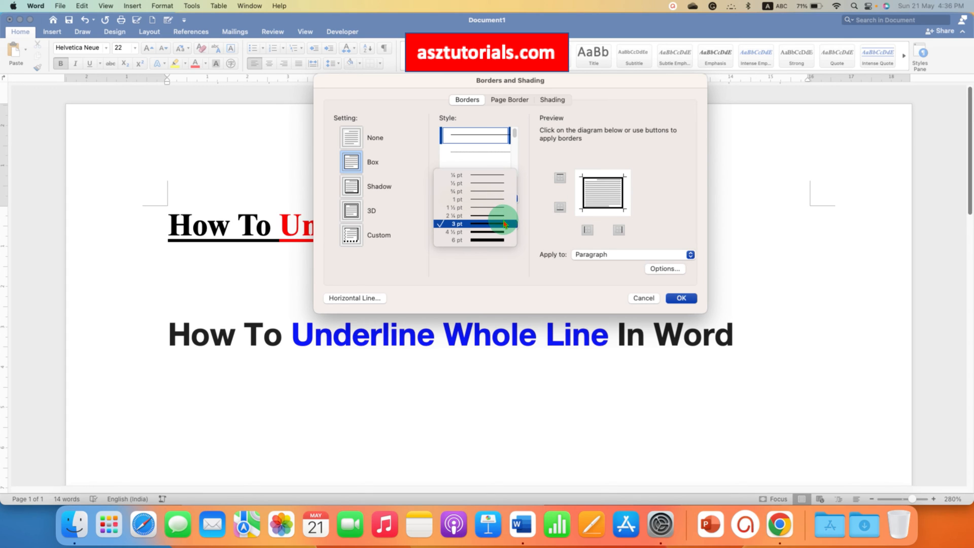
pyautogui.click(503, 225)
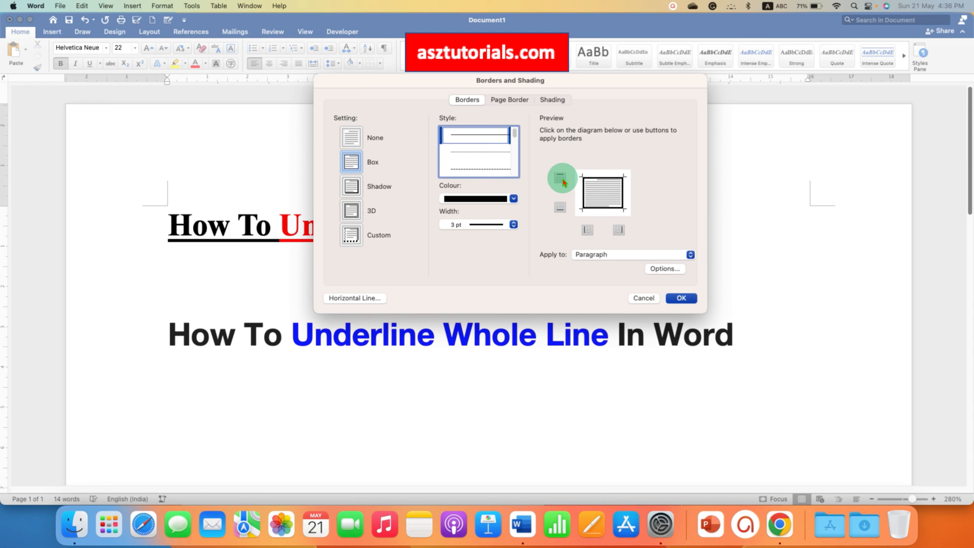
# Step: Remove the top, left and right borders and apply the bottom border to the second heading
pyautogui.click(563, 182)
pyautogui.click(586, 230)
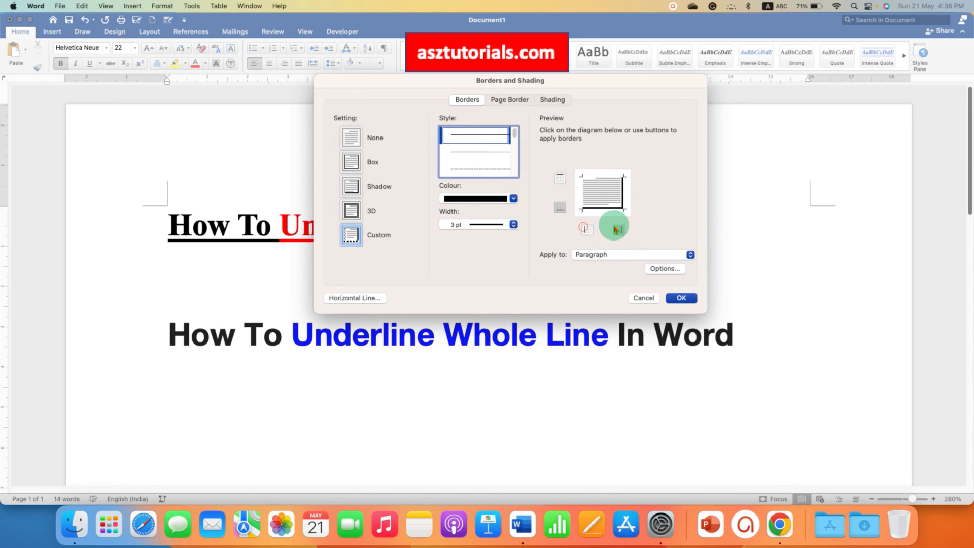
pyautogui.click(617, 228)
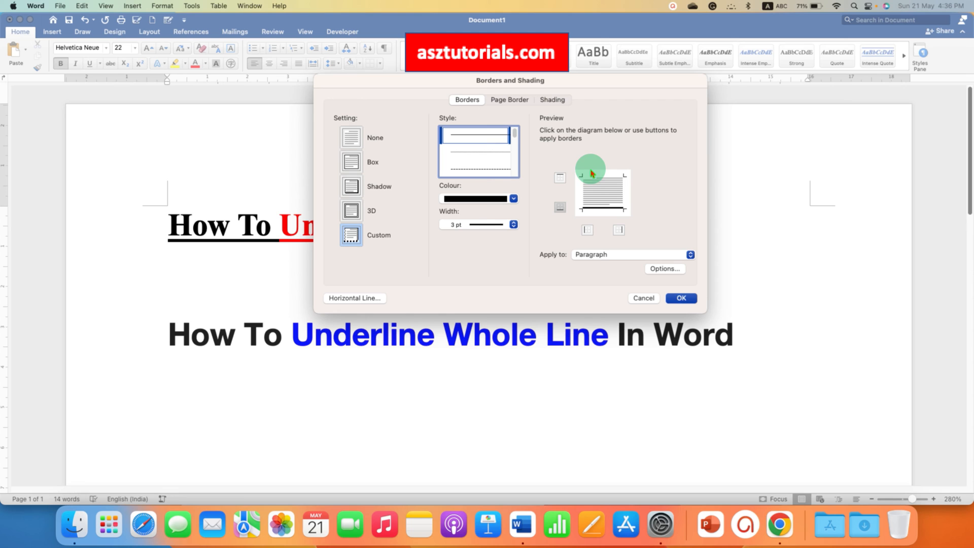
pyautogui.click(683, 298)
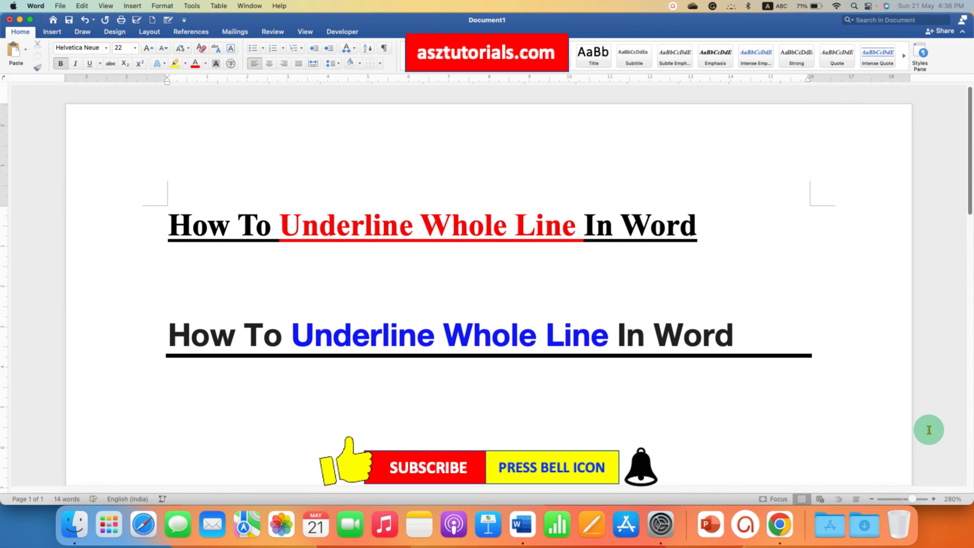